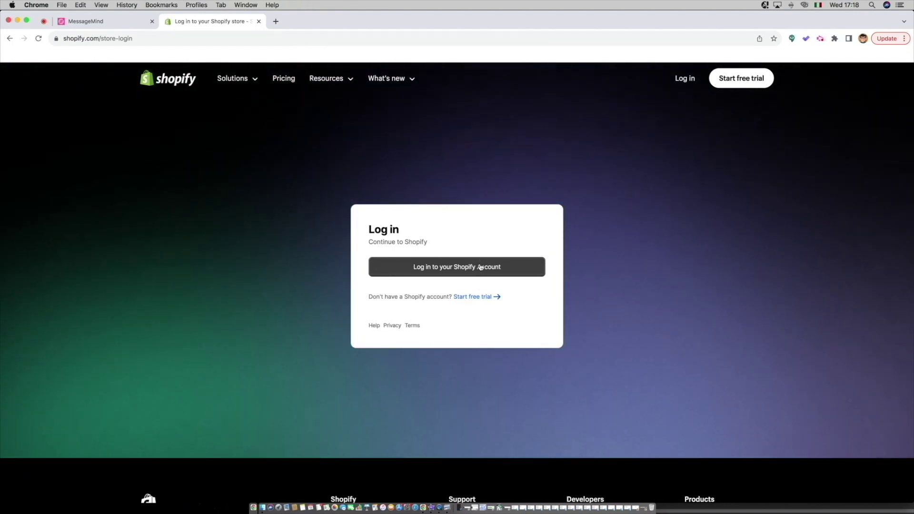
Log in to the Oblique Jewels Shopify account and find the app development settings
{"action": "left_click", "coordinate": [483, 269]}
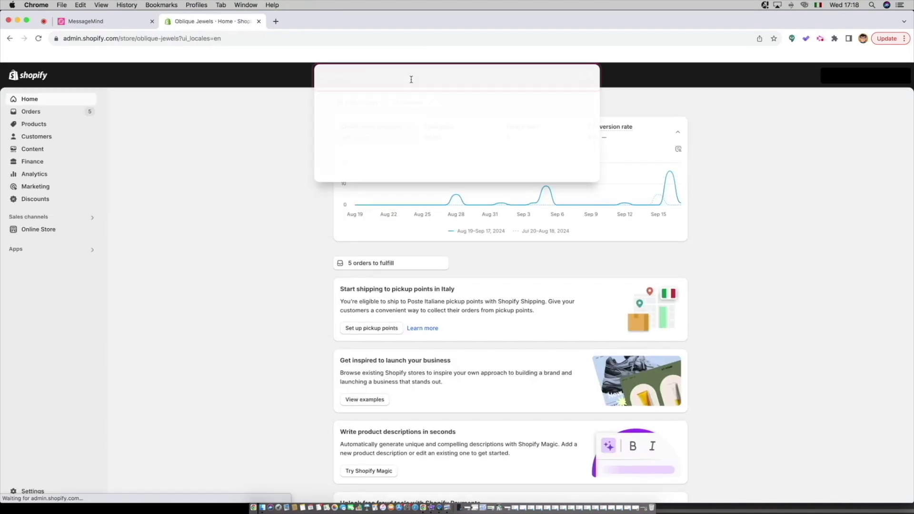
{"action": "type", "text": "app de"}
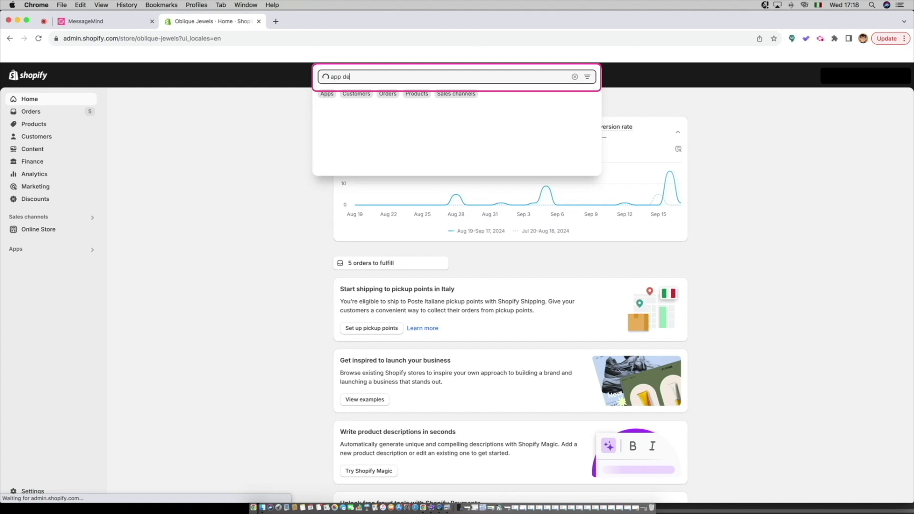
{"action": "type", "text": "velopment"}
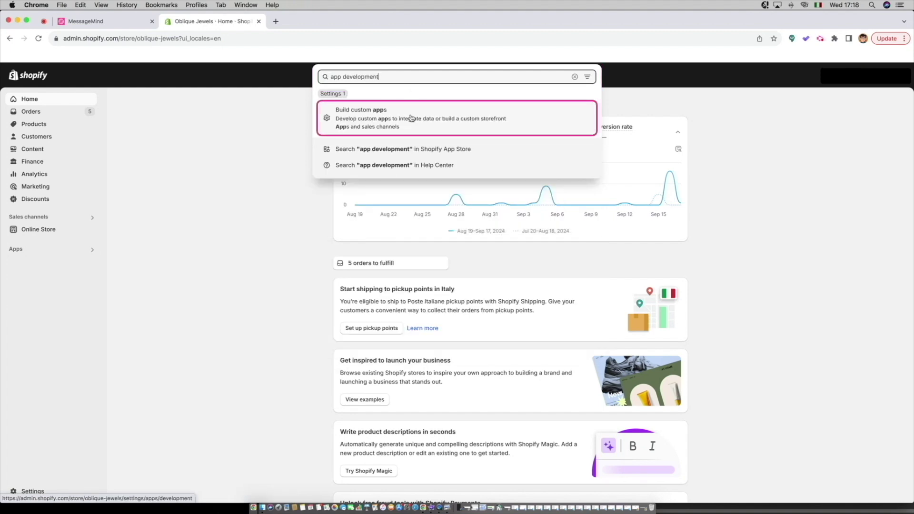
Enable custom app building and create an app named 'Test'
{"action": "left_click", "coordinate": [411, 119]}
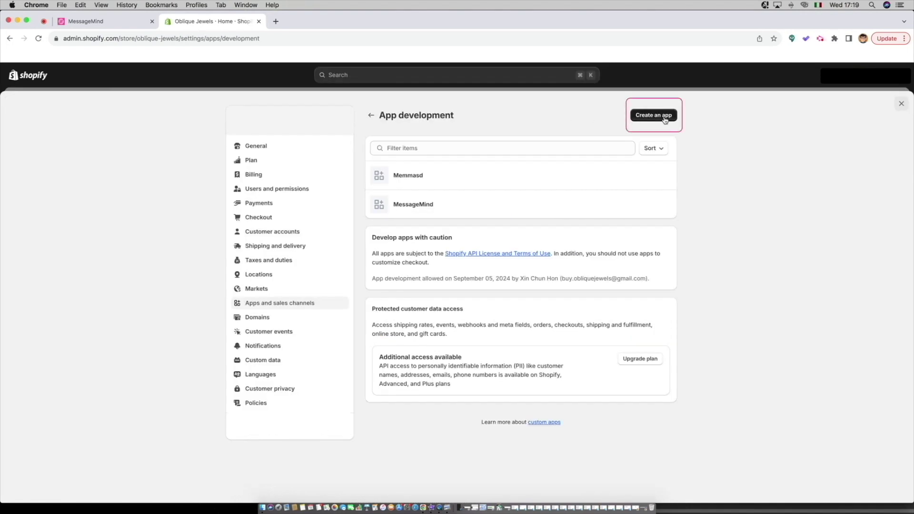
{"action": "left_click", "coordinate": [665, 118]}
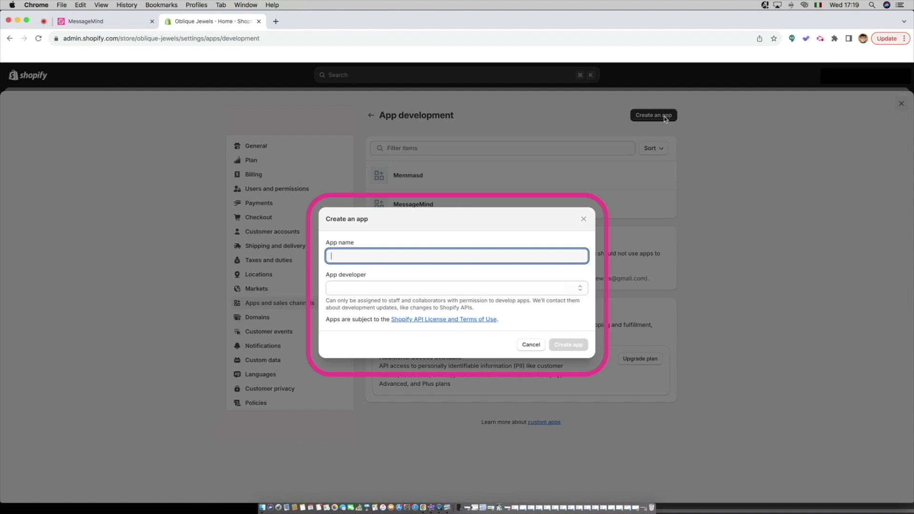
{"action": "type", "text": "Test"}
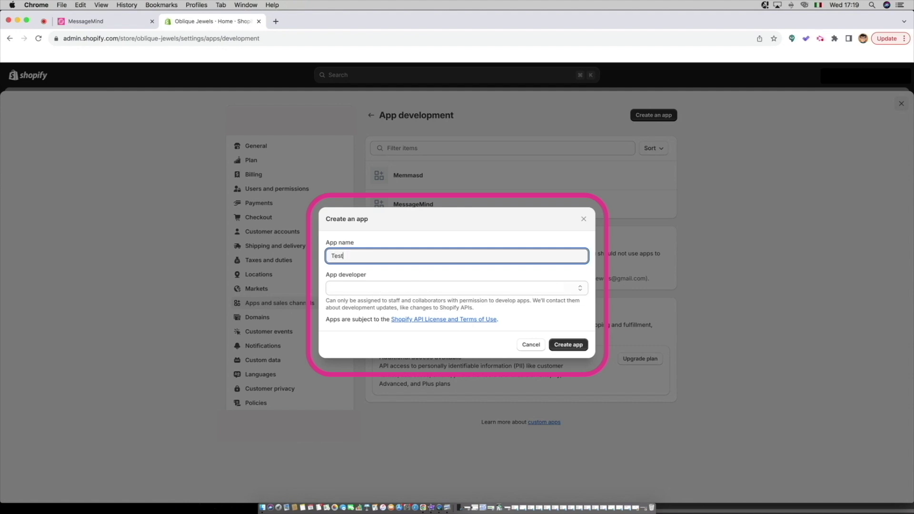
{"action": "left_click", "coordinate": [576, 348]}
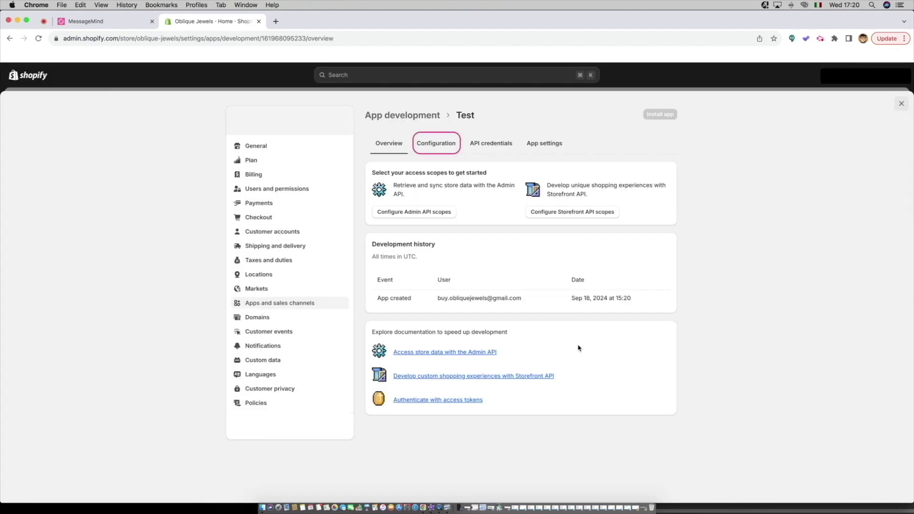
Open the Test app's Admin API integration configuration to list its access scopes
{"action": "left_click", "coordinate": [438, 146]}
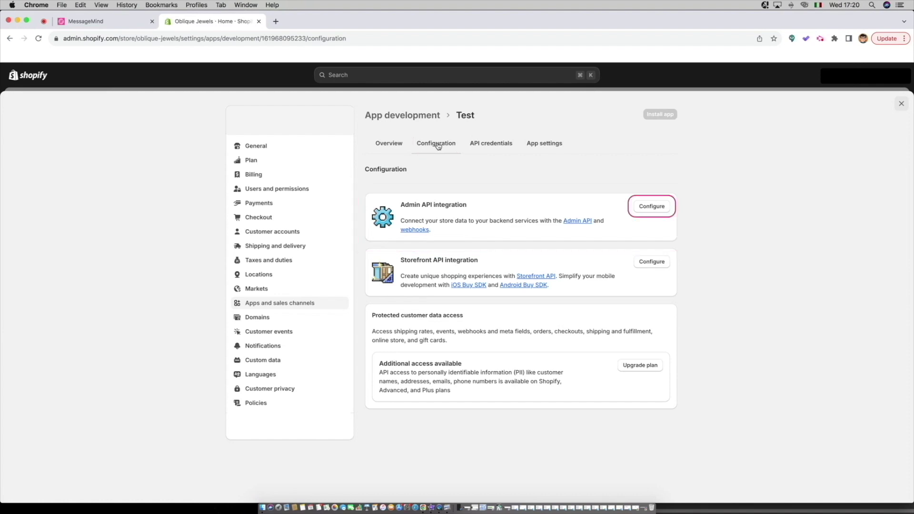
{"action": "left_click", "coordinate": [657, 210]}
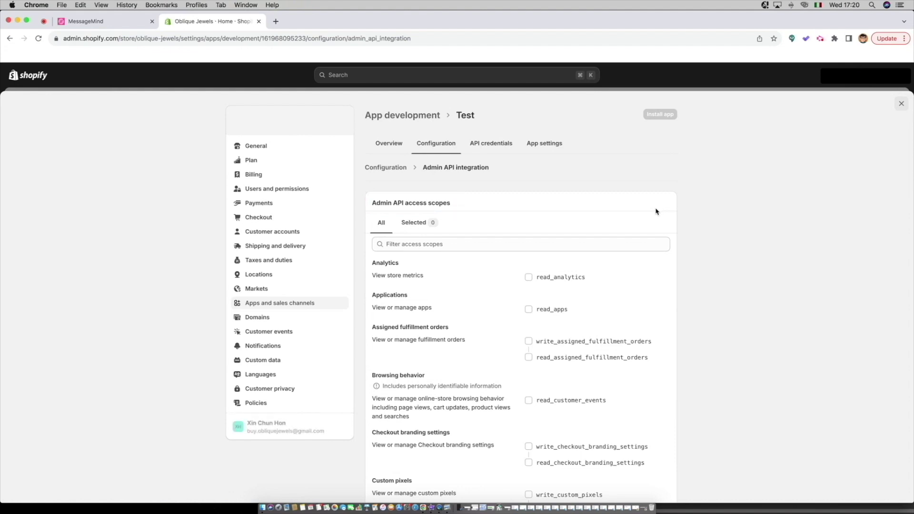
{"action": "scroll", "coordinate": [656, 211], "scroll_direction": "down", "scroll_amount": 2}
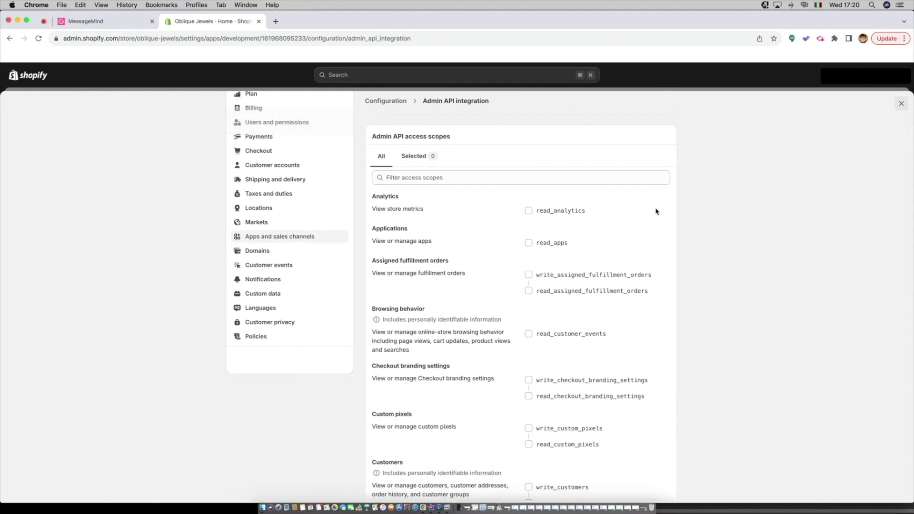
Filter the scopes and grant read_products, read_shipping and read_assigned_fulfillment_orders
{"action": "left_click", "coordinate": [566, 181]}
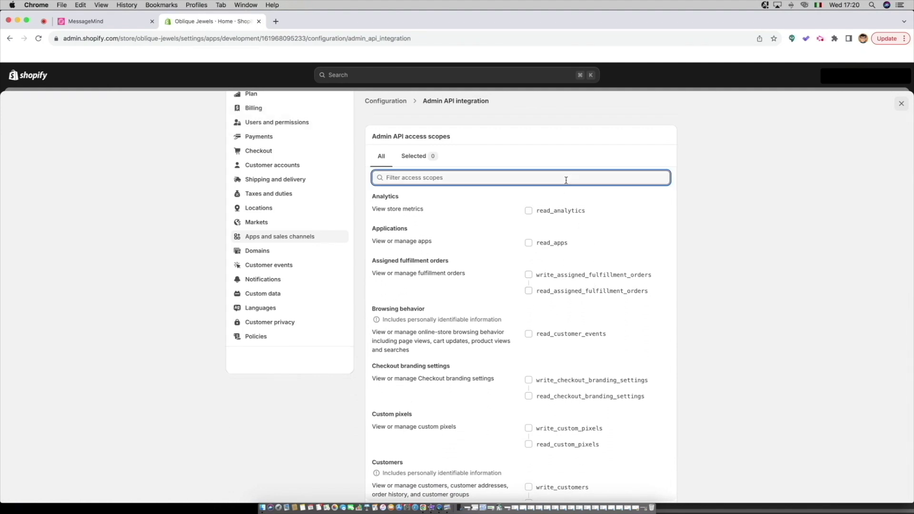
{"action": "type", "text": "read_produ"}
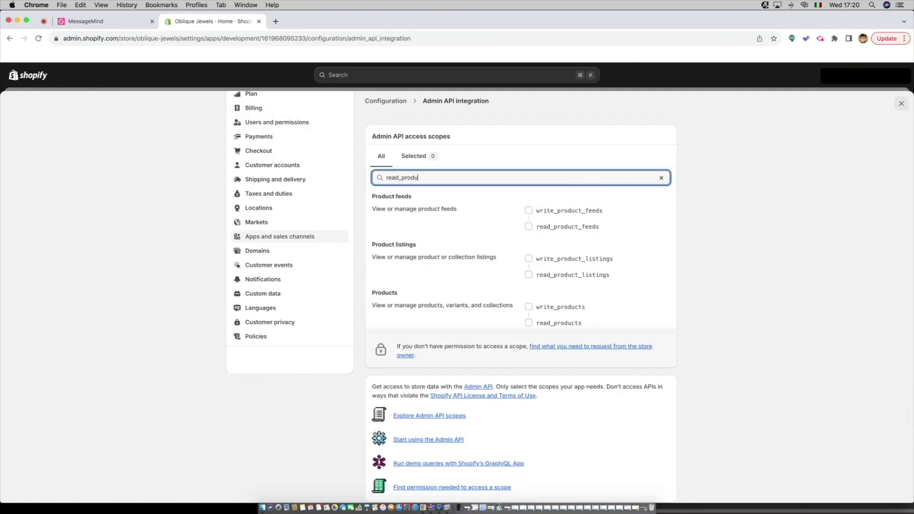
{"action": "left_click", "coordinate": [530, 323]}
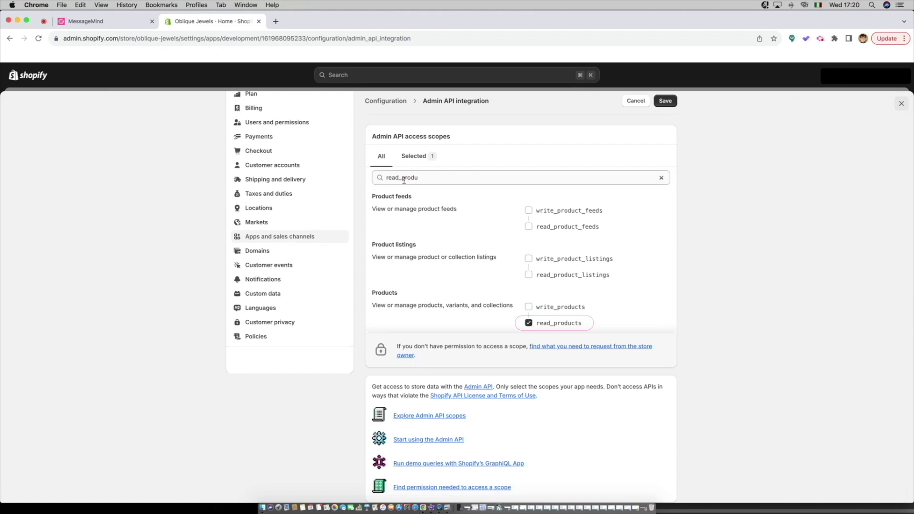
{"action": "left_click_drag", "start_coordinate": [404, 177], "coordinate": [433, 177]}
{"action": "type", "text": "shipping"}
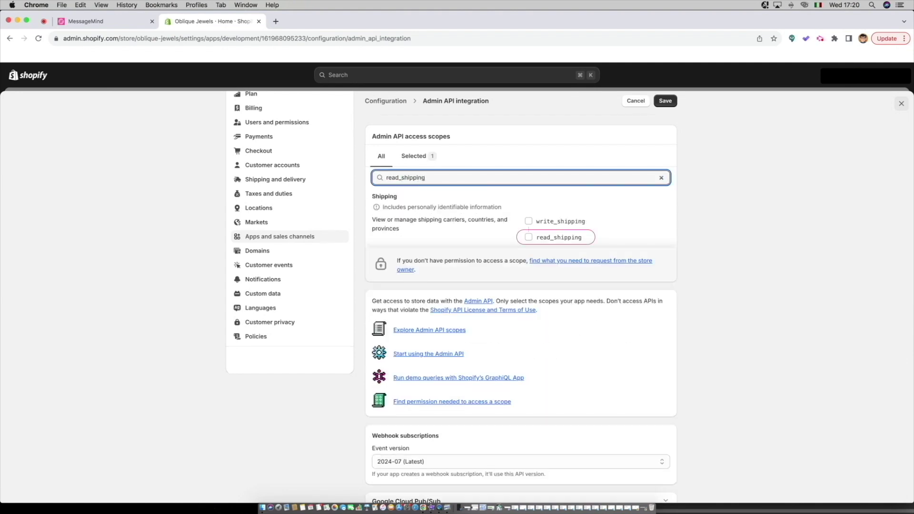
{"action": "left_click", "coordinate": [528, 238]}
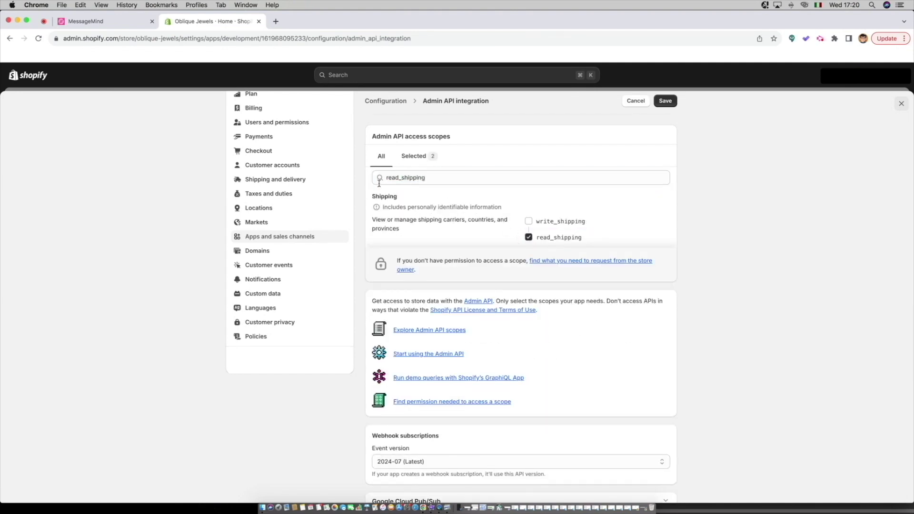
{"action": "left_click_drag", "start_coordinate": [401, 177], "coordinate": [465, 179]}
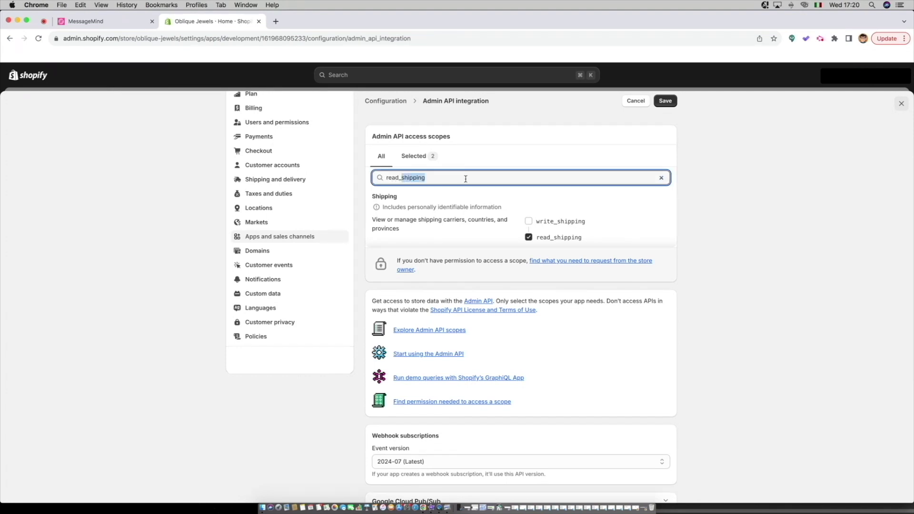
{"action": "type", "text": "assign"}
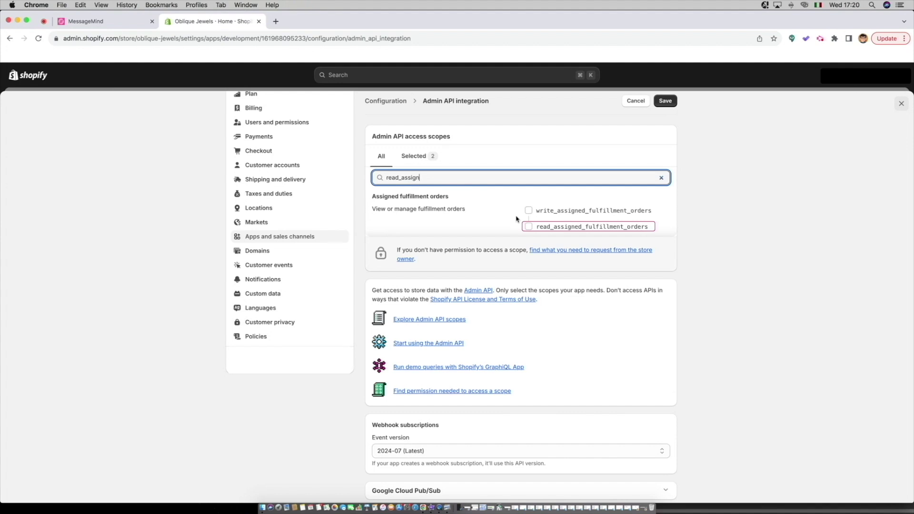
{"action": "left_click", "coordinate": [529, 226]}
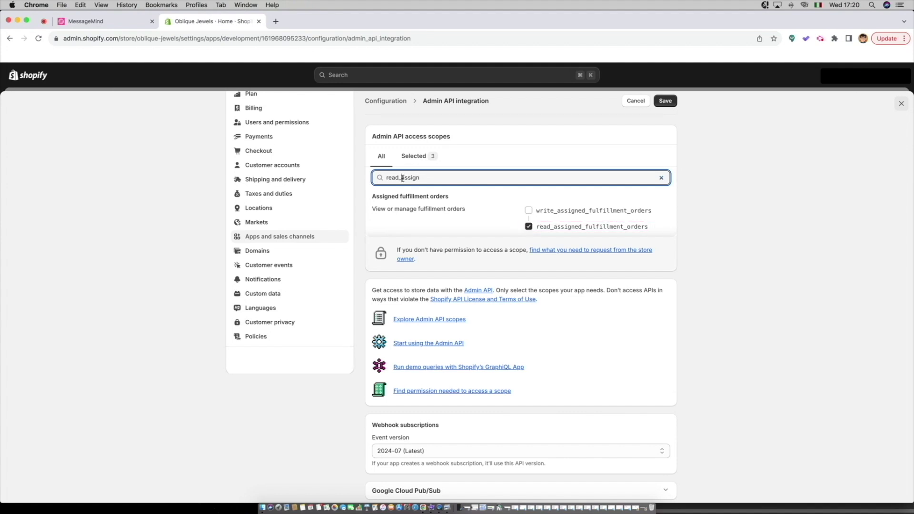
Grant read_merchant_managed_fulfillment_orders, read_order_edits and read_orders via the scope filter
{"action": "left_click_drag", "start_coordinate": [402, 178], "coordinate": [450, 178]}
{"action": "type", "text": "merc"}
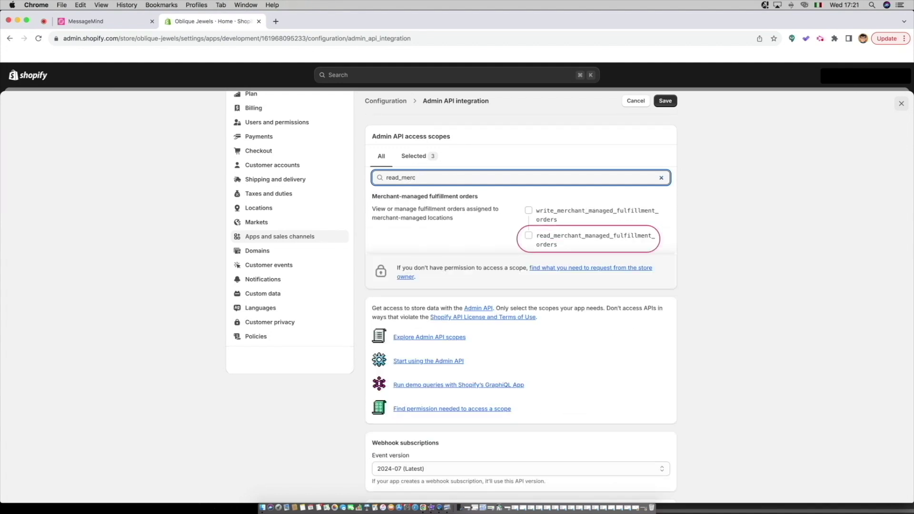
{"action": "left_click", "coordinate": [529, 236]}
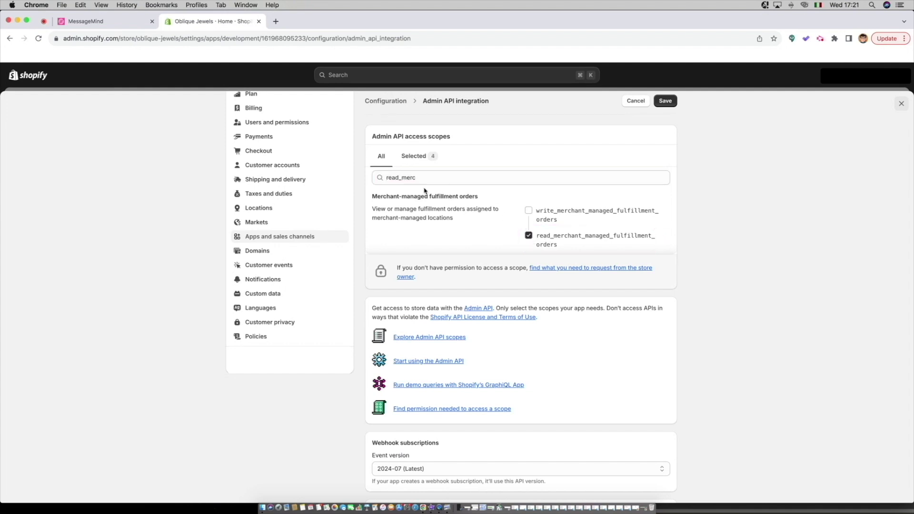
{"action": "left_click", "coordinate": [403, 176]}
{"action": "left_click_drag", "start_coordinate": [401, 178], "coordinate": [439, 178]}
{"action": "type", "text": "or"}
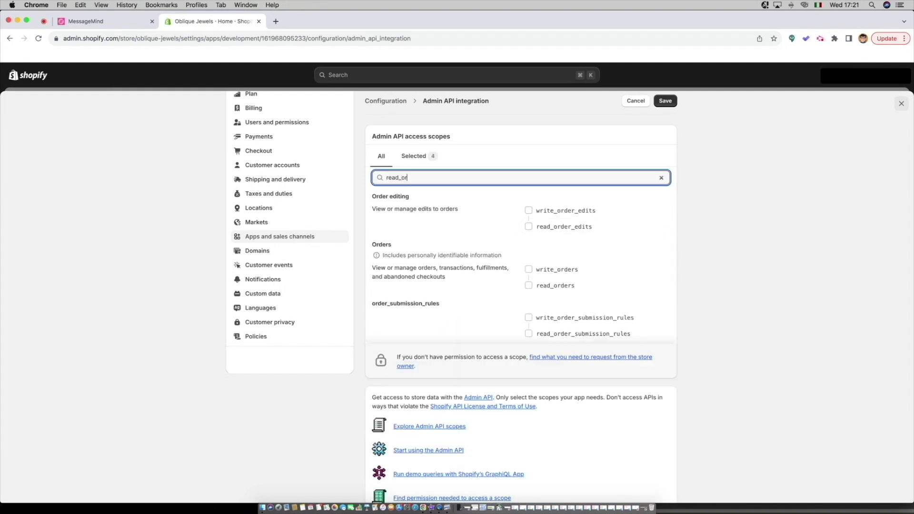
{"action": "type", "text": "der"}
{"action": "left_click", "coordinate": [529, 227]}
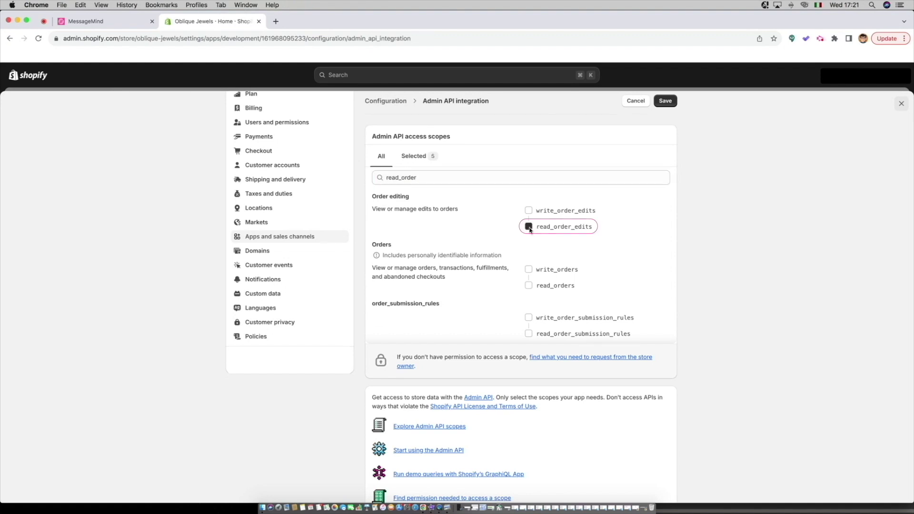
{"action": "left_click_drag", "start_coordinate": [402, 177], "coordinate": [449, 179]}
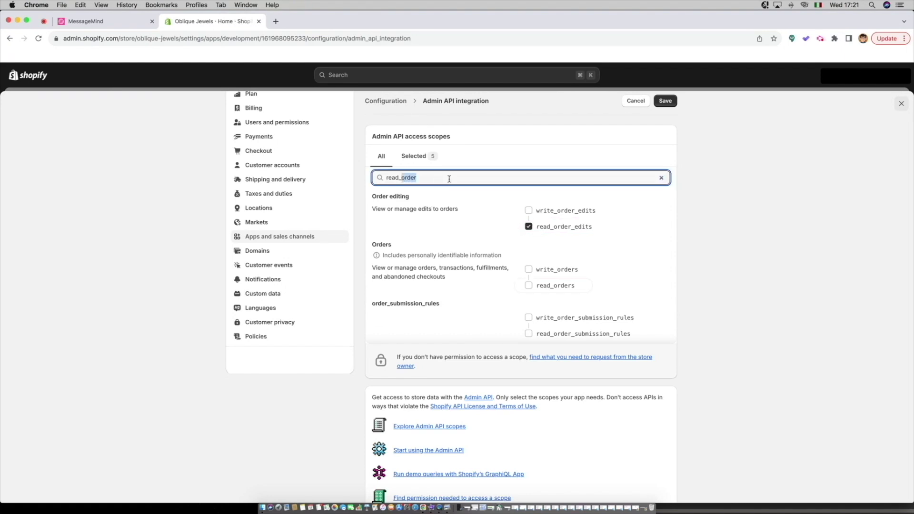
{"action": "left_click", "coordinate": [529, 287]}
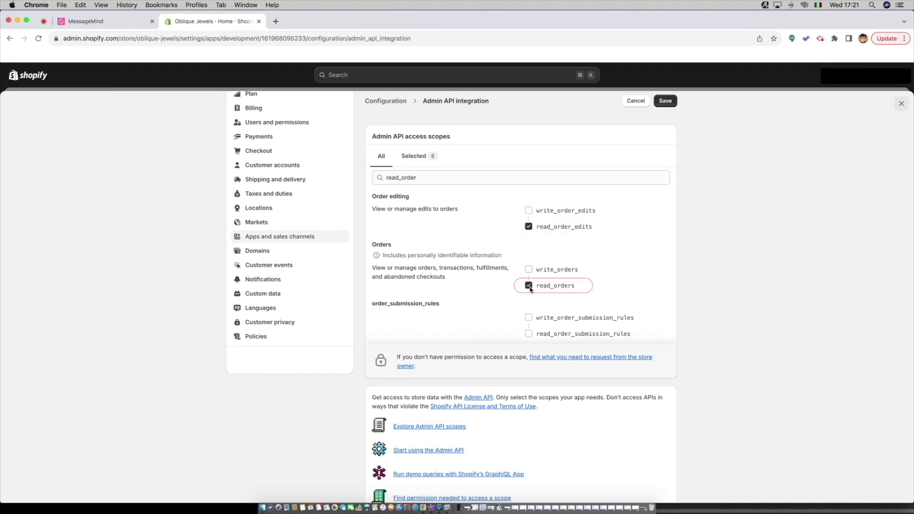
Clear the filter, review the six selected scopes, and save the configuration
{"action": "left_click", "coordinate": [661, 178]}
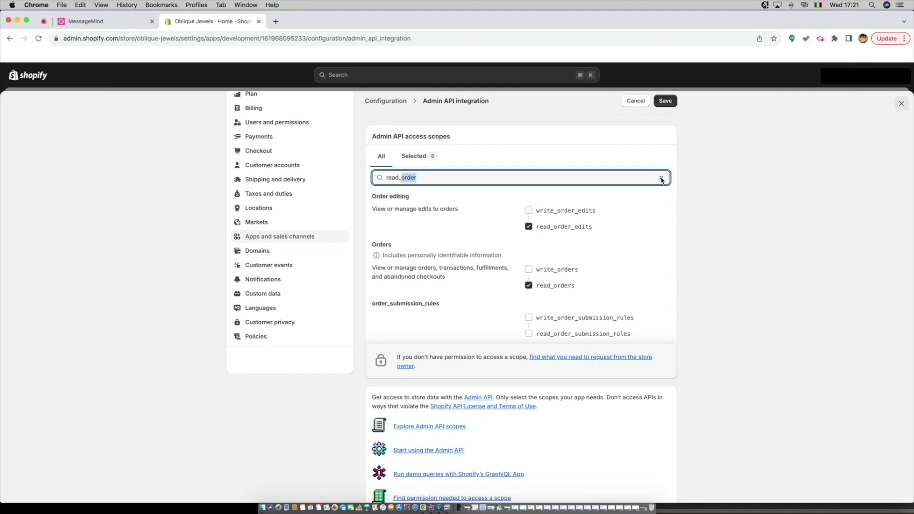
{"action": "scroll", "coordinate": [619, 193], "scroll_direction": "down", "scroll_amount": 3}
{"action": "scroll", "coordinate": [617, 193], "scroll_direction": "up", "scroll_amount": 3}
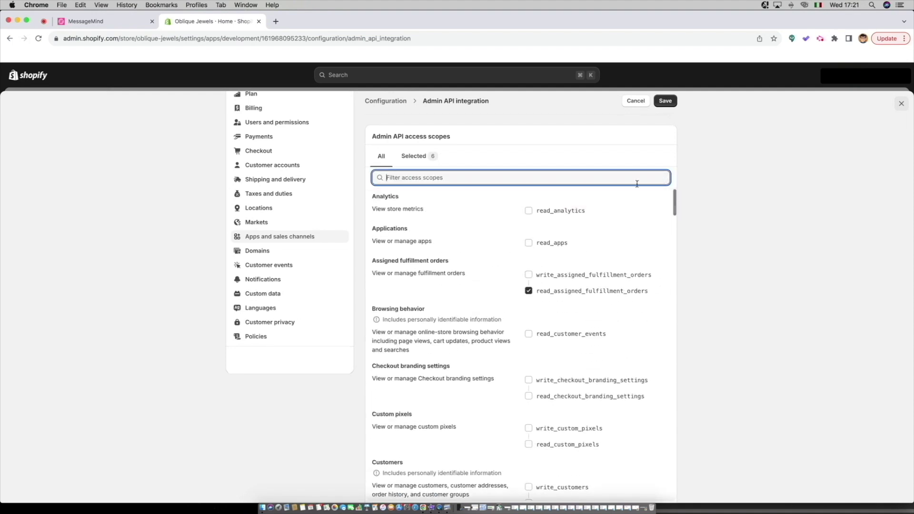
{"action": "left_click", "coordinate": [416, 156]}
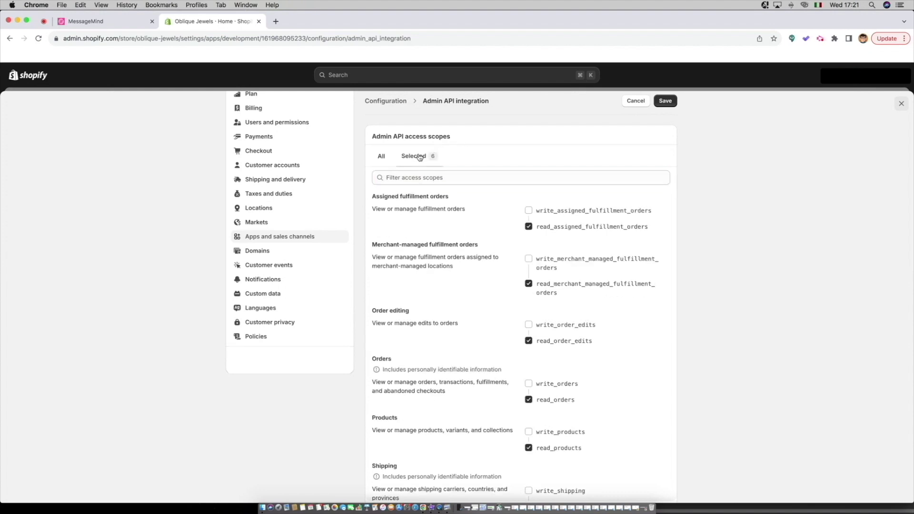
{"action": "scroll", "coordinate": [628, 286], "scroll_direction": "up", "scroll_amount": 2}
{"action": "scroll", "coordinate": [627, 286], "scroll_direction": "up", "scroll_amount": 1}
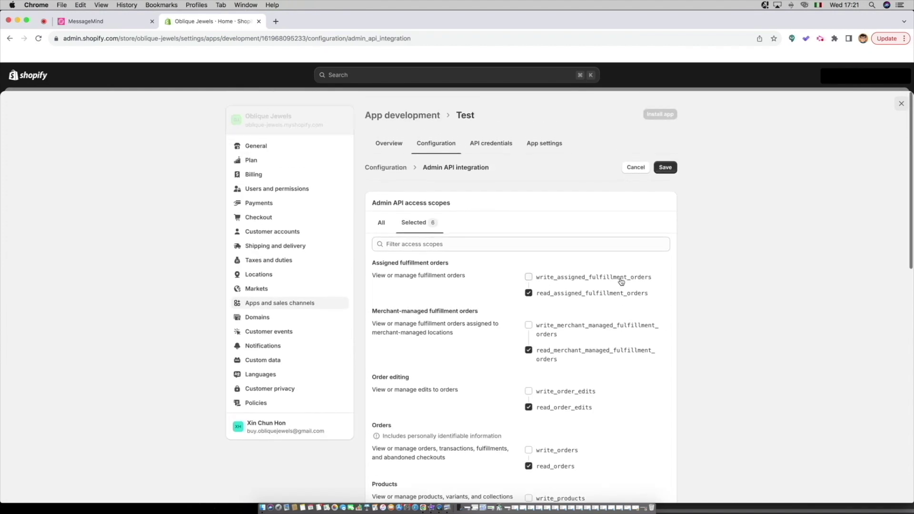
{"action": "left_click", "coordinate": [381, 225]}
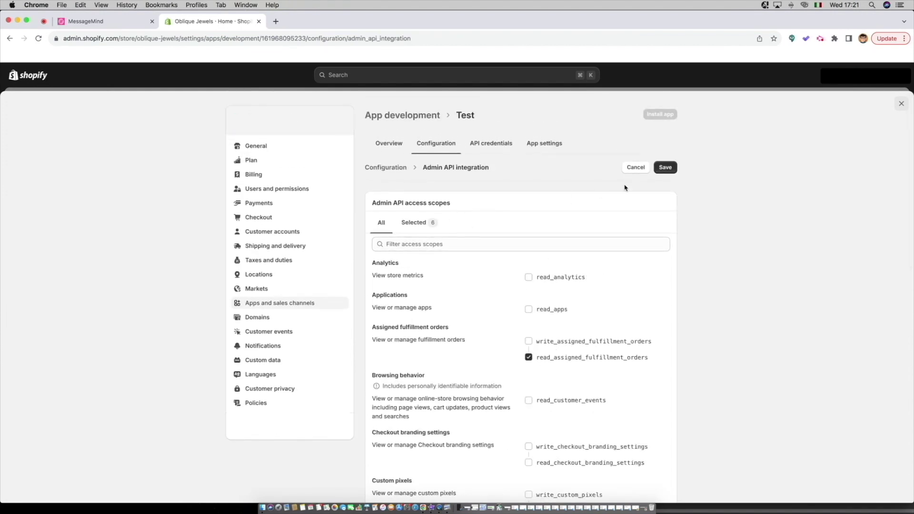
{"action": "left_click", "coordinate": [665, 167]}
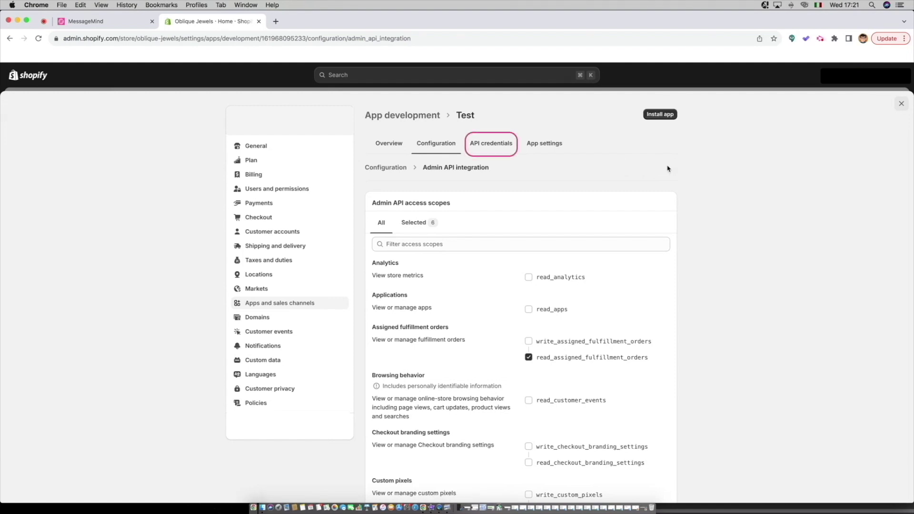
Install the Test app on Oblique Jewels from its API credentials tab
{"action": "left_click", "coordinate": [490, 145]}
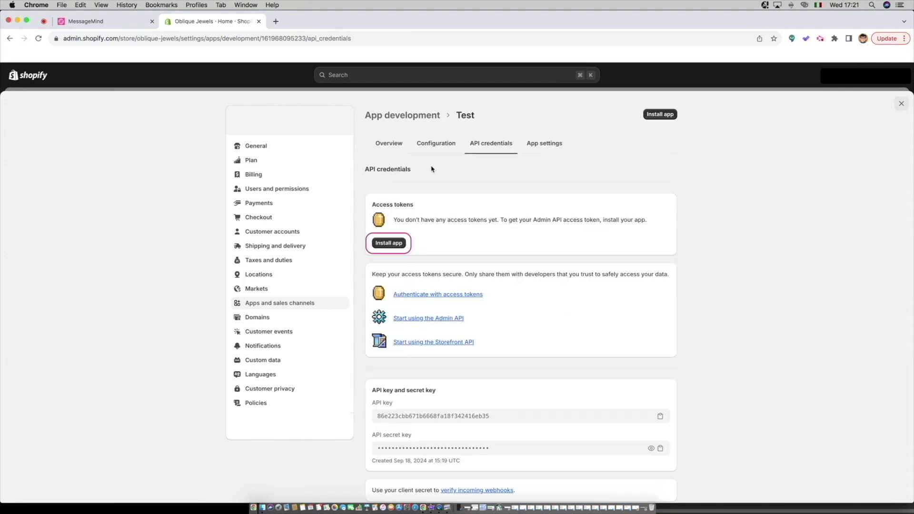
{"action": "left_click", "coordinate": [384, 249]}
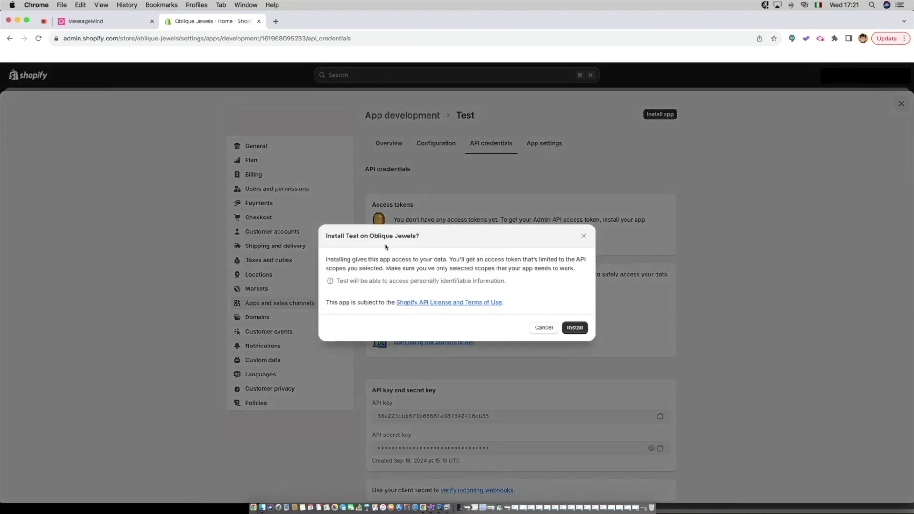
{"action": "left_click", "coordinate": [570, 330]}
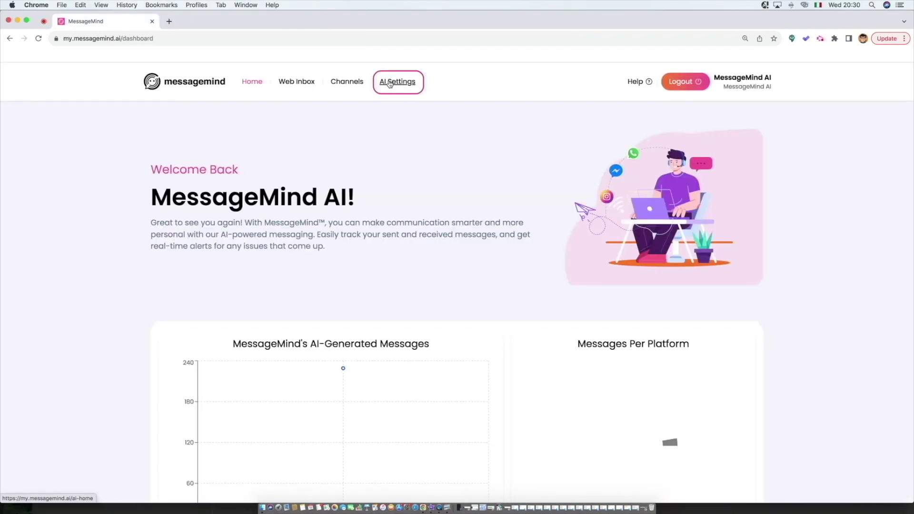
Open MessageMind's AI Settings integrations and paste 'oblique-jewels' as the Shopify store name
{"action": "left_click", "coordinate": [394, 83]}
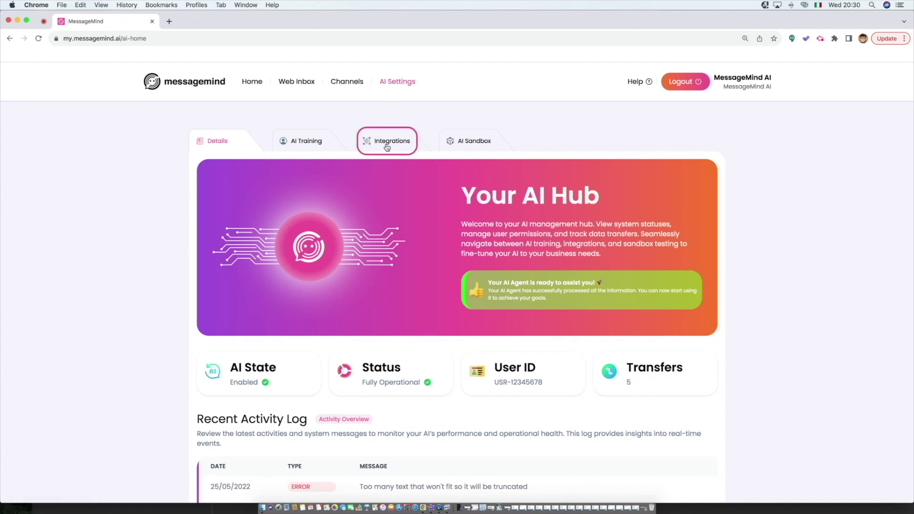
{"action": "left_click", "coordinate": [391, 147]}
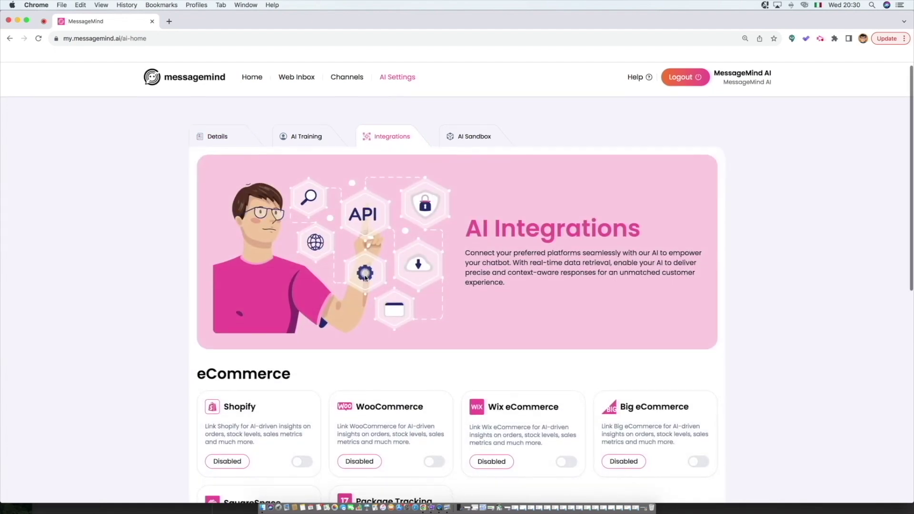
{"action": "scroll", "coordinate": [365, 278], "scroll_direction": "down", "scroll_amount": 3}
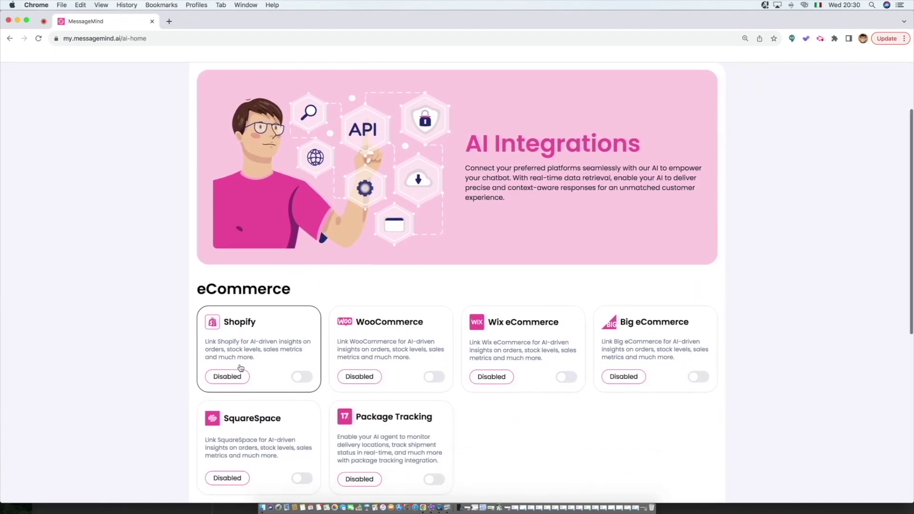
{"action": "scroll", "coordinate": [242, 366], "scroll_direction": "down", "scroll_amount": 2}
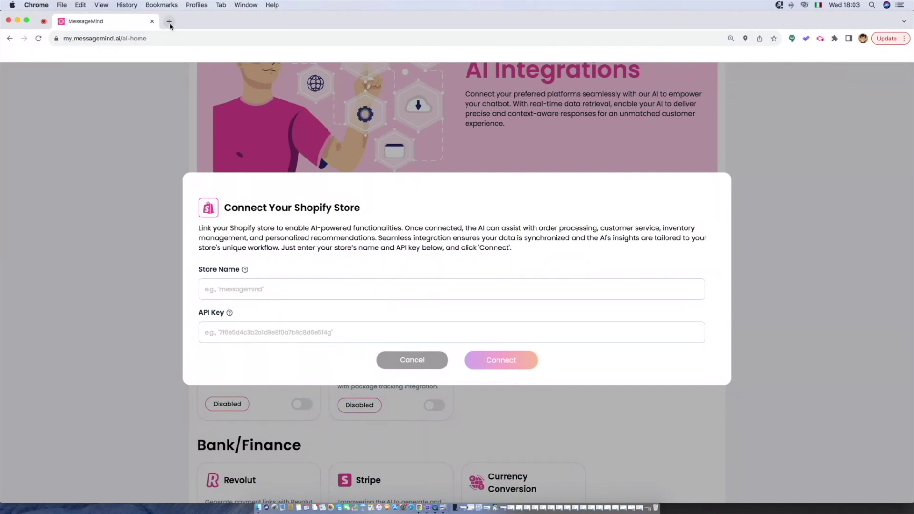
{"action": "left_click_drag", "start_coordinate": [245, 125], "coordinate": [283, 125]}
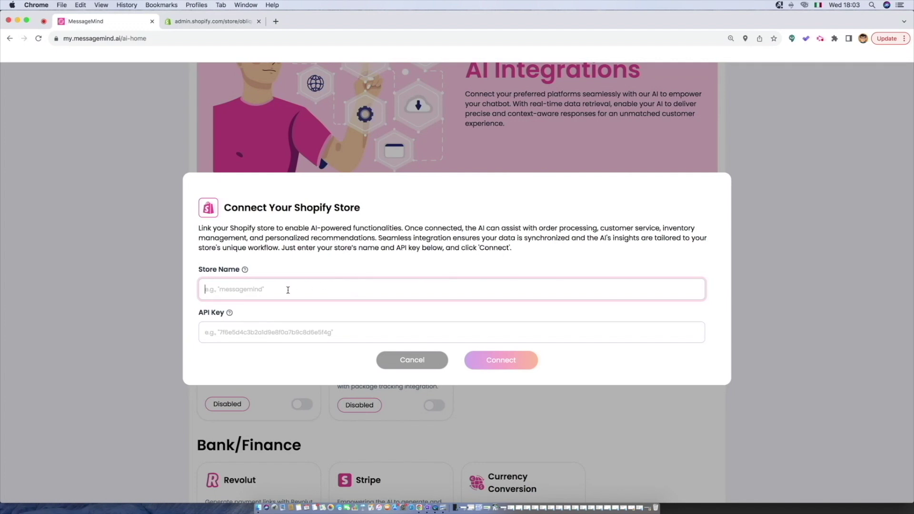
{"action": "key", "text": "super+v"}
{"action": "left_click", "coordinate": [228, 331]}
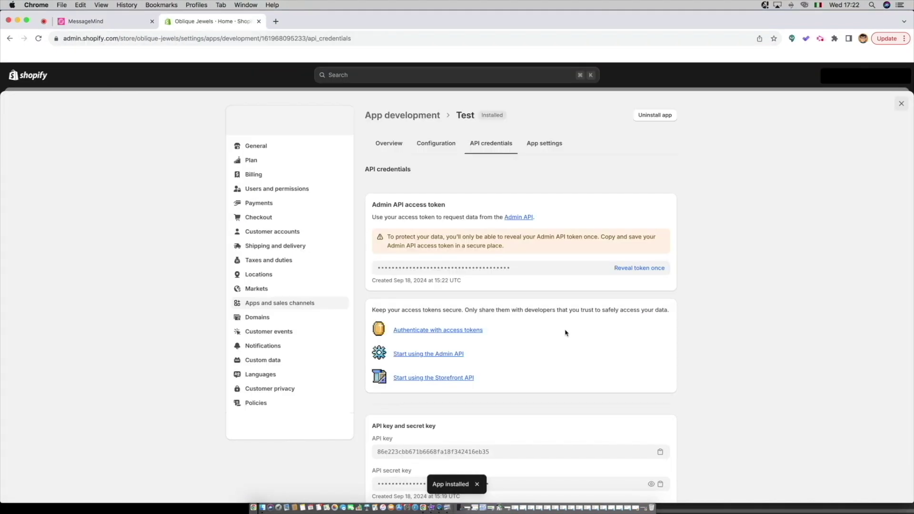
Reveal the Test app's one-time Admin API access token and copy it
{"action": "left_click", "coordinate": [643, 276]}
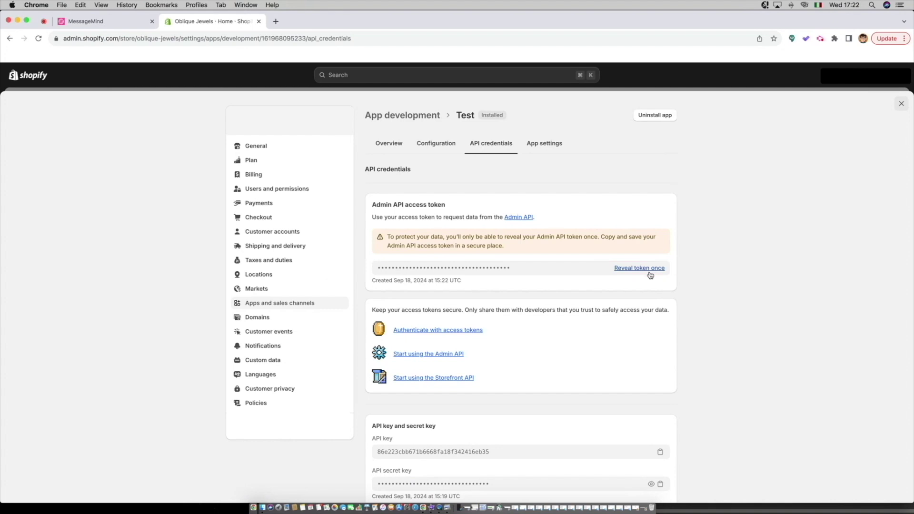
{"action": "left_click", "coordinate": [660, 269]}
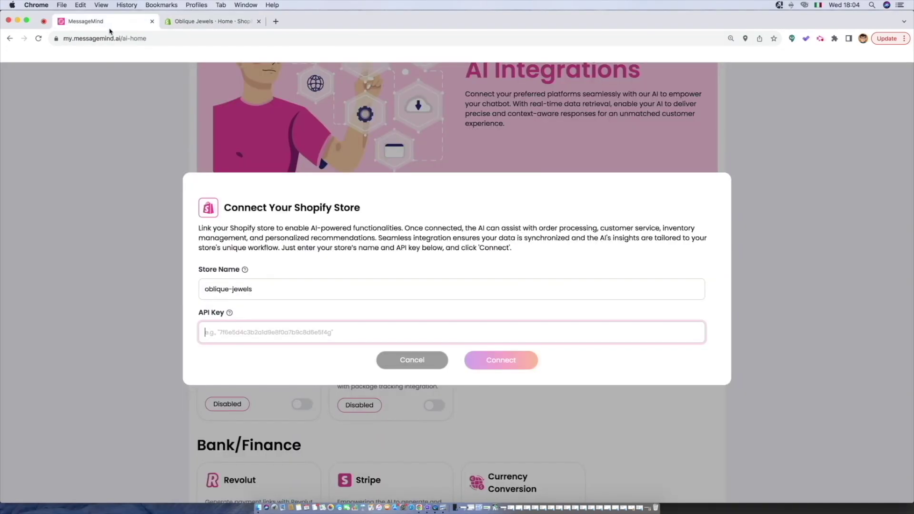
Paste the Admin API token as the API key and connect the Shopify store
{"action": "key", "text": "super+v"}
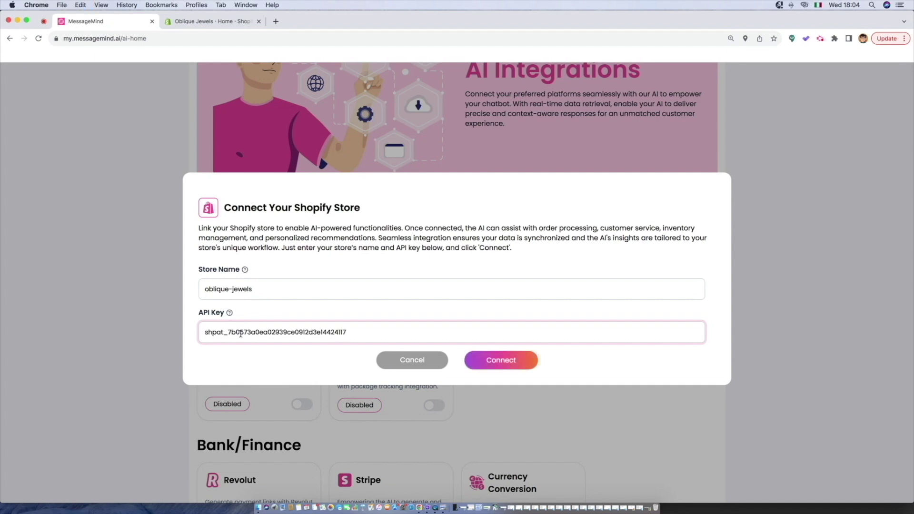
{"action": "left_click", "coordinate": [505, 362]}
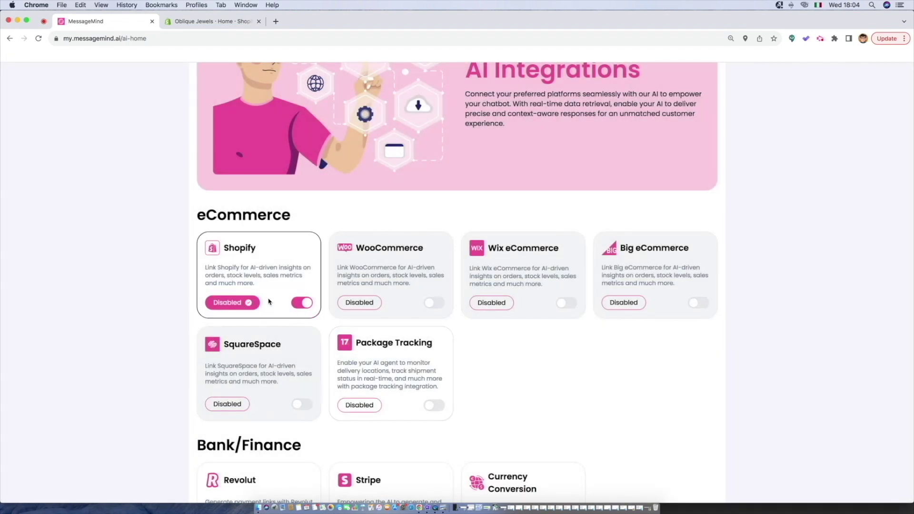
{"action": "scroll", "coordinate": [268, 301], "scroll_direction": "up", "scroll_amount": 1}
{"action": "scroll", "coordinate": [268, 302], "scroll_direction": "up", "scroll_amount": 2}
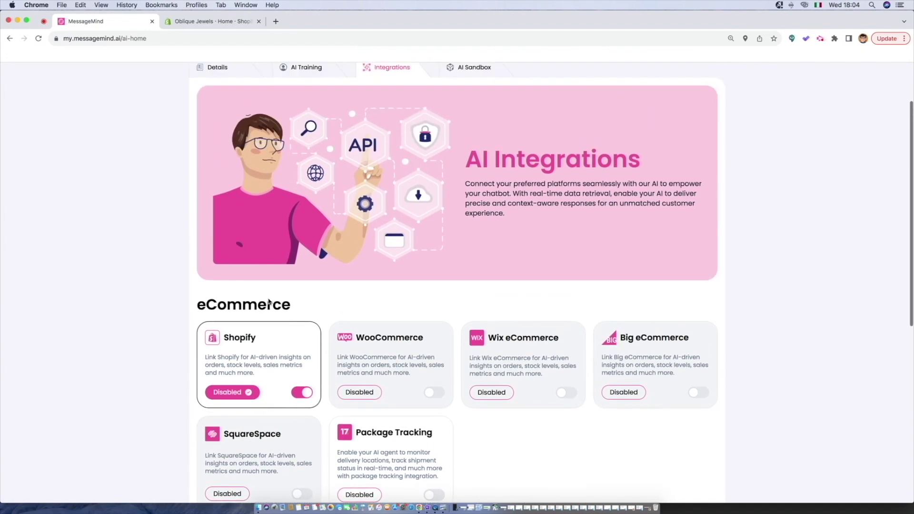
{"action": "scroll", "coordinate": [268, 301], "scroll_direction": "up", "scroll_amount": 1}
{"action": "scroll", "coordinate": [268, 302], "scroll_direction": "up", "scroll_amount": 1}
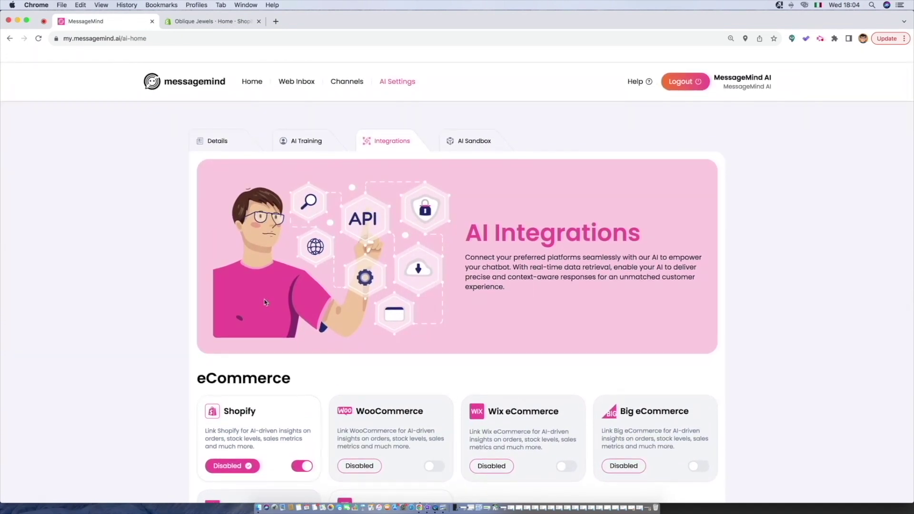